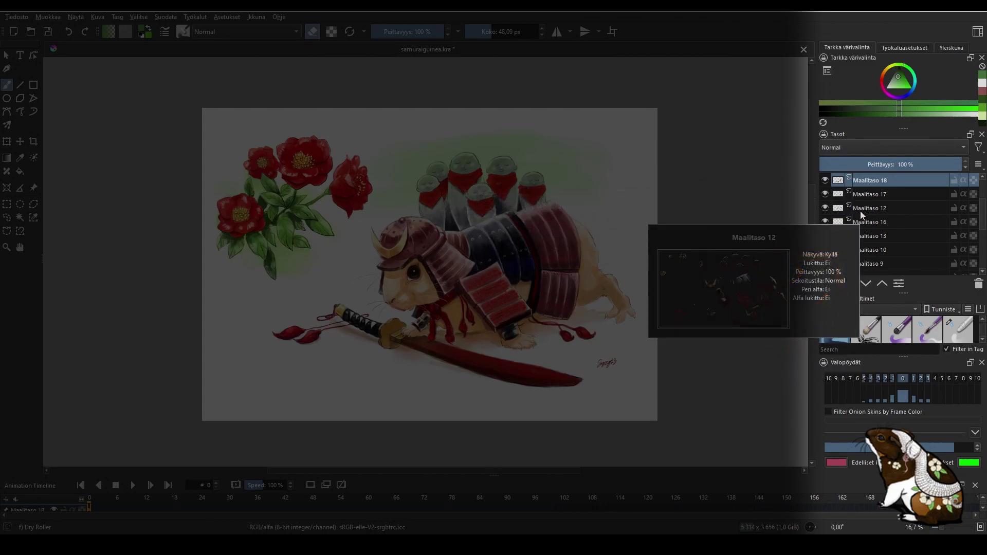
Flatten the painting to one layer from the Layers docker, confirming hidden layers are discarded.
right_click(862, 213)
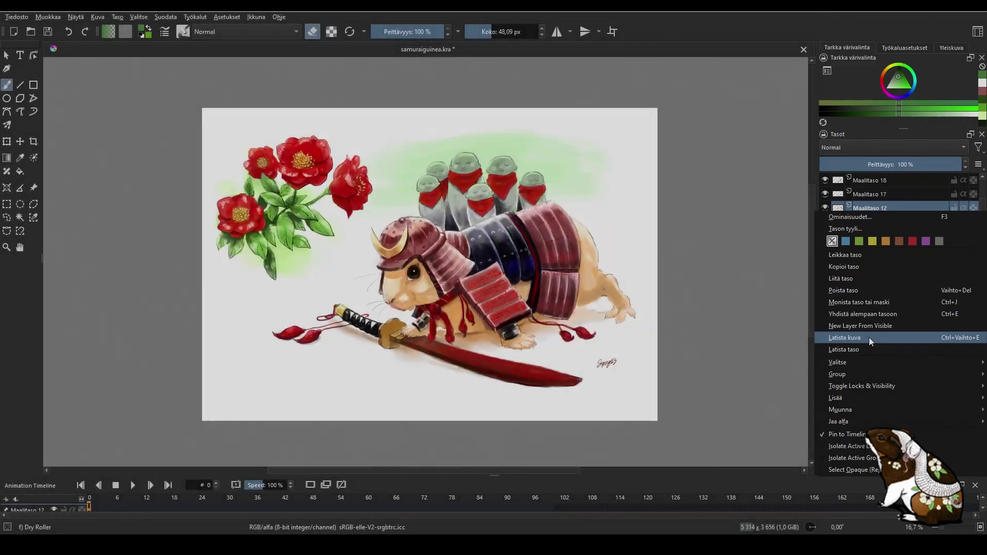
left_click(870, 337)
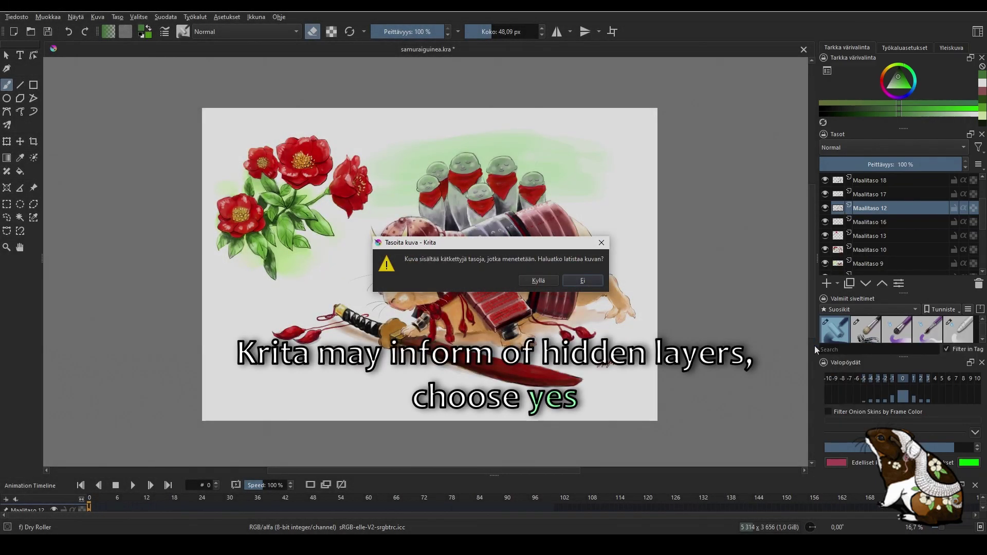
left_click(535, 281)
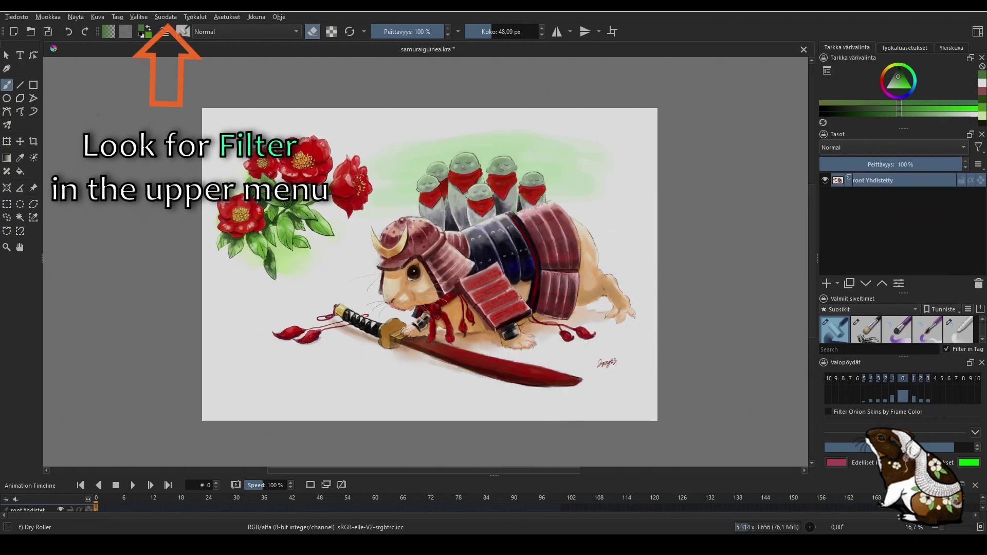
Apply the Enhance > Sharpen filter to the flattened painting.
left_click(165, 17)
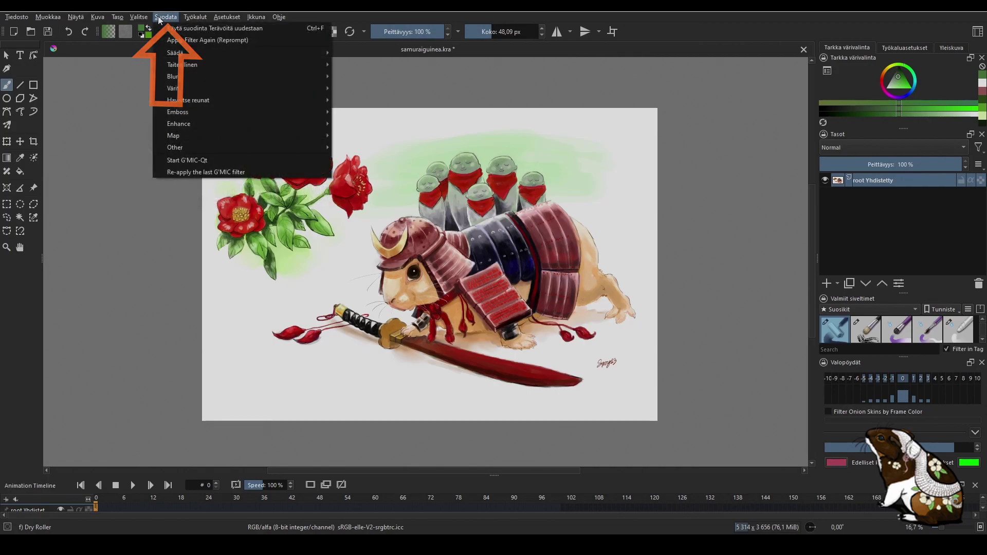
mouse_move(178, 123)
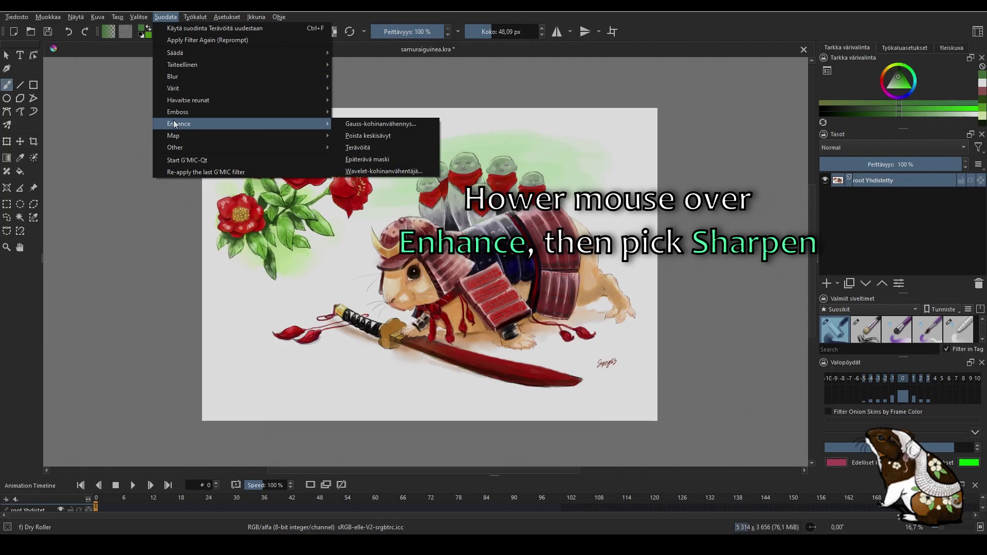
left_click(358, 148)
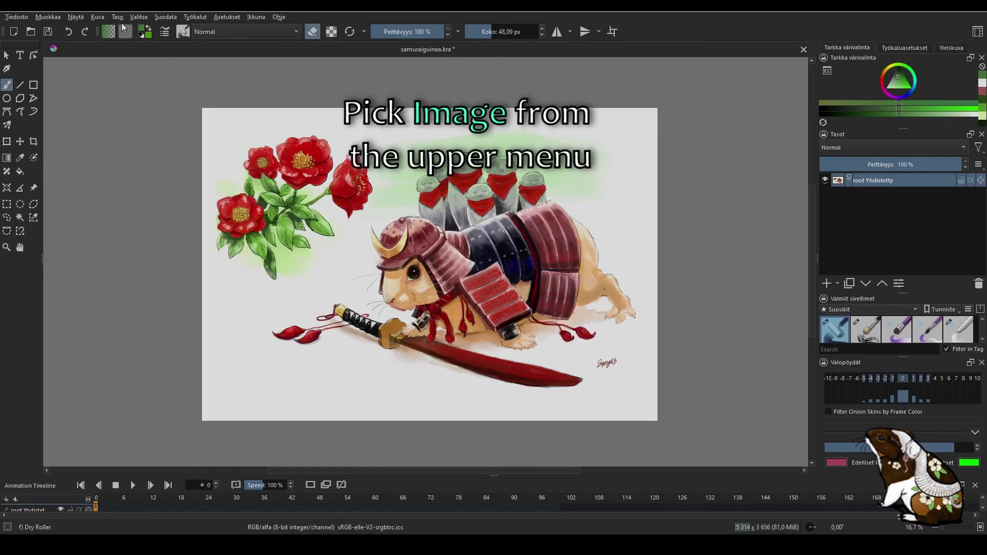
Scale the image to a resolution of 72 ppi, giving 1275 × 877 pixels.
left_click(98, 17)
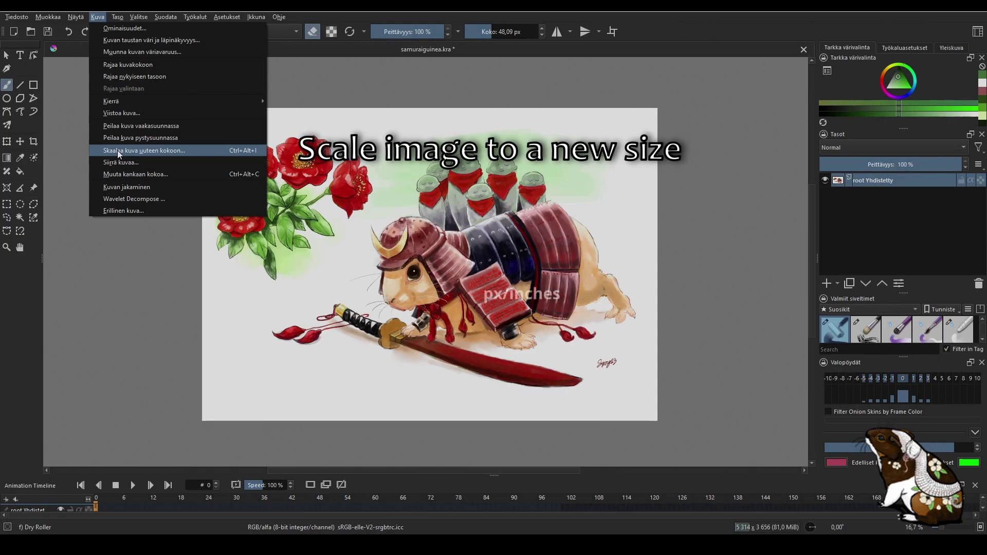
left_click(117, 152)
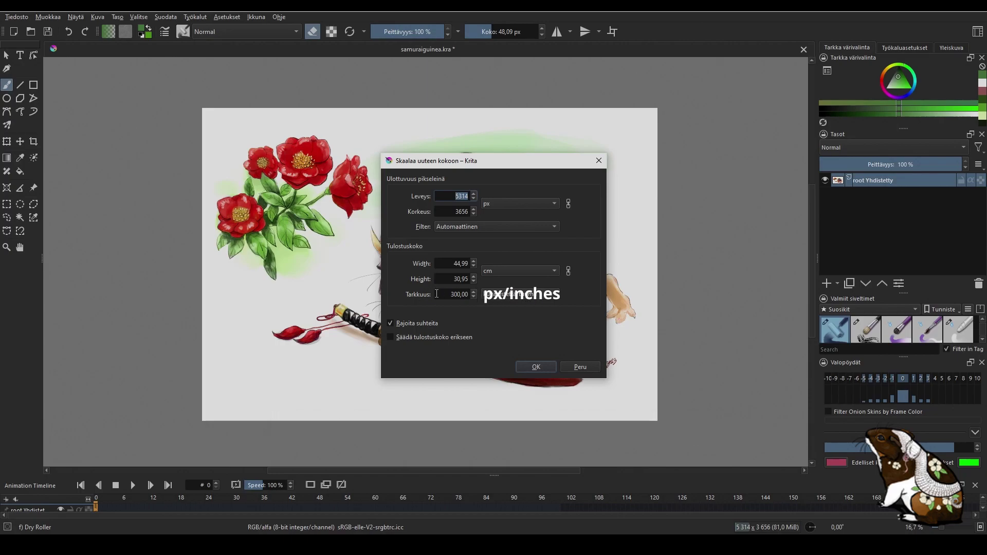
double_click(453, 294)
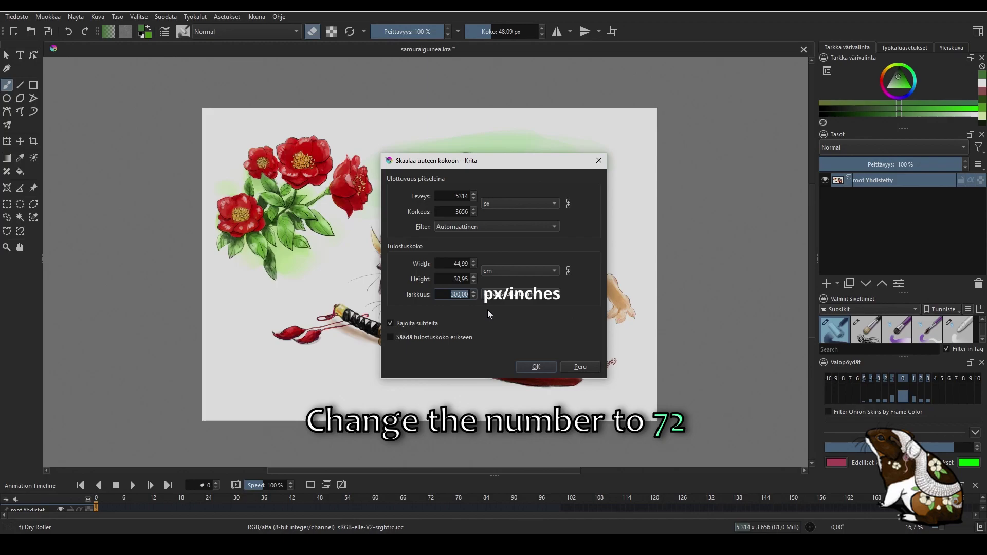
type("72")
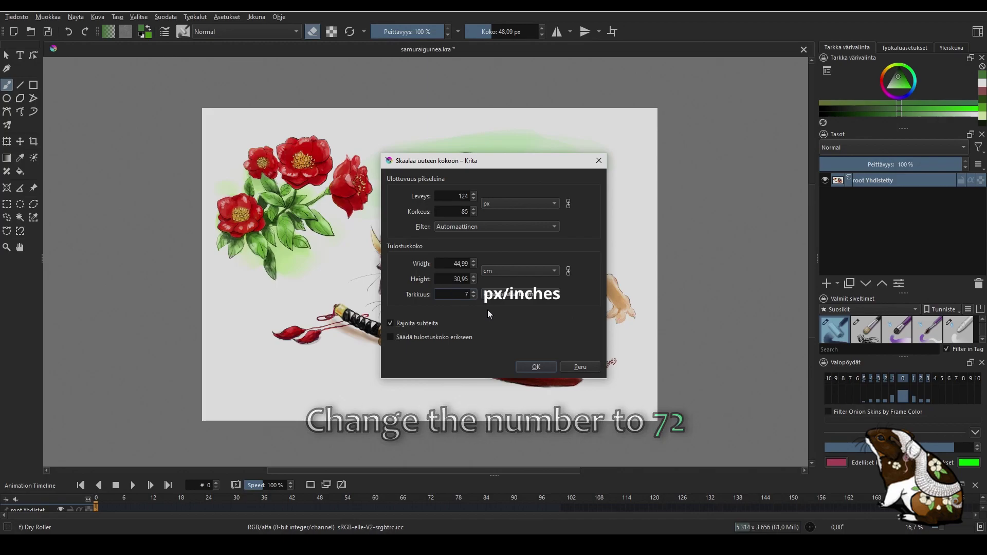
left_click(536, 369)
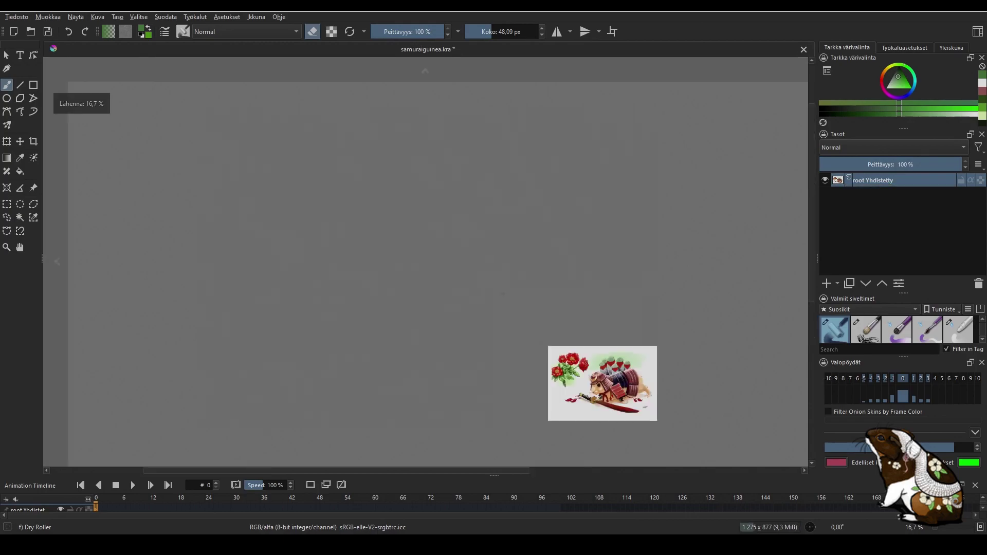
Zoom in, then view the rescaled painting fitted and at 100 %.
scroll(637, 427, "up", 1)
scroll(638, 427, "up", 1)
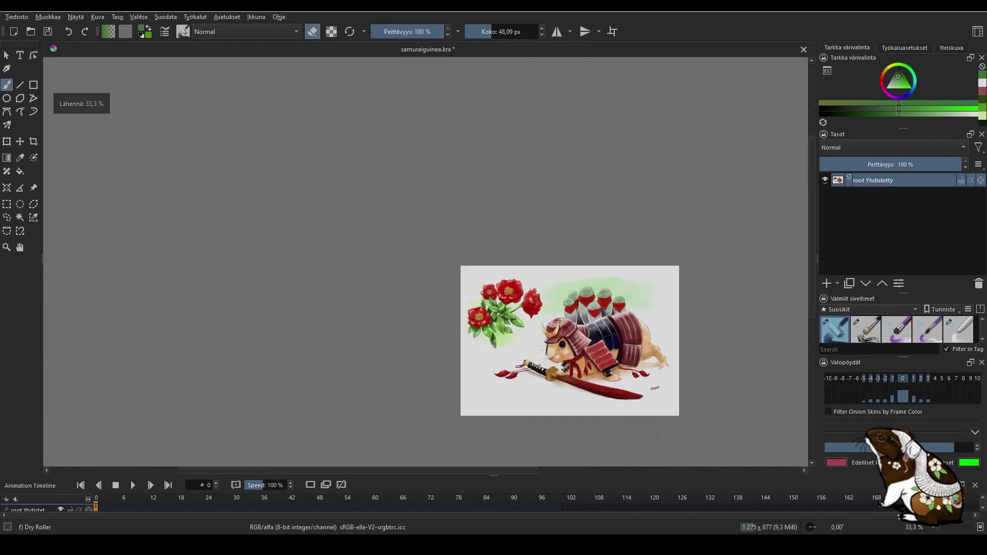
scroll(662, 435, "up", 1)
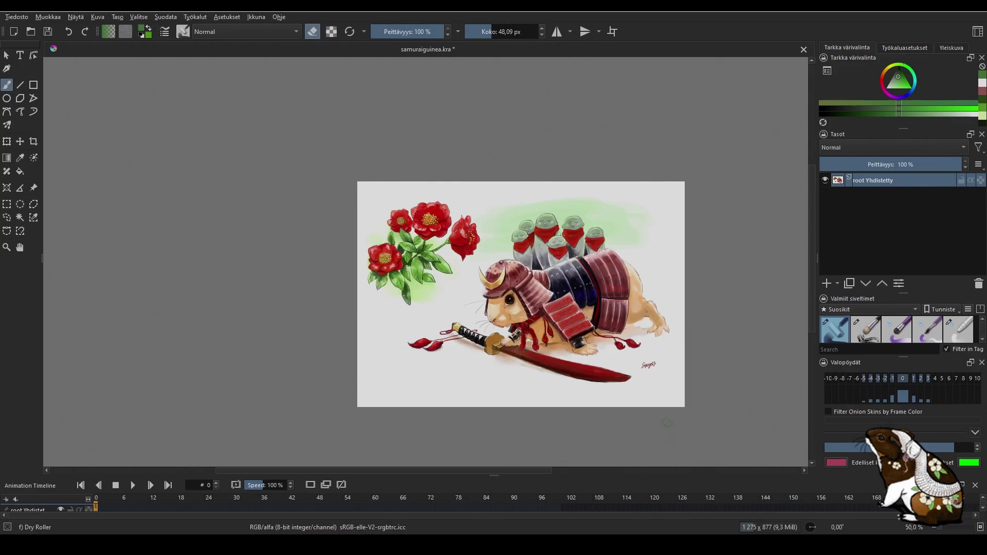
key("2")
key("1")
left_click(43, 17)
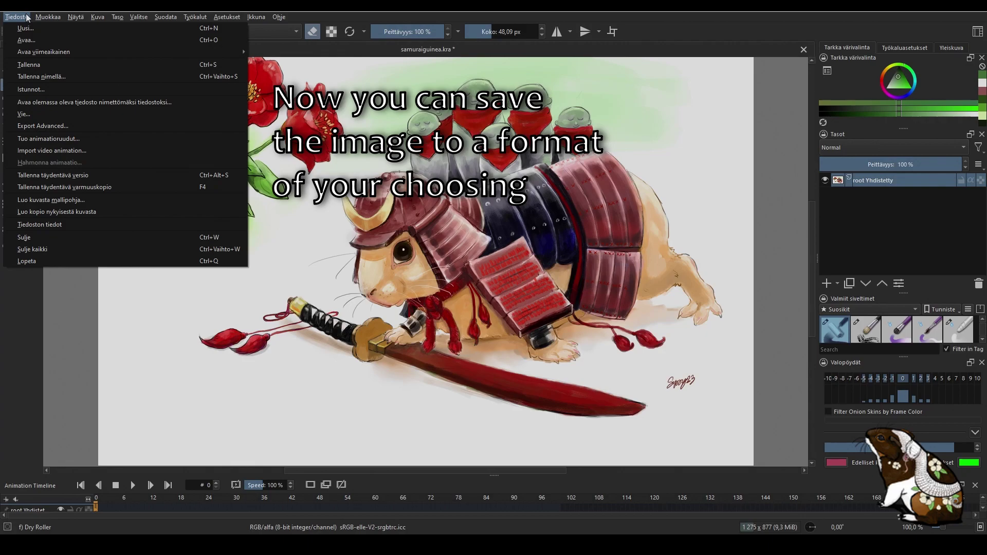
Save the painting as samuraiguinea.png in PNG format with default export options.
left_click(40, 77)
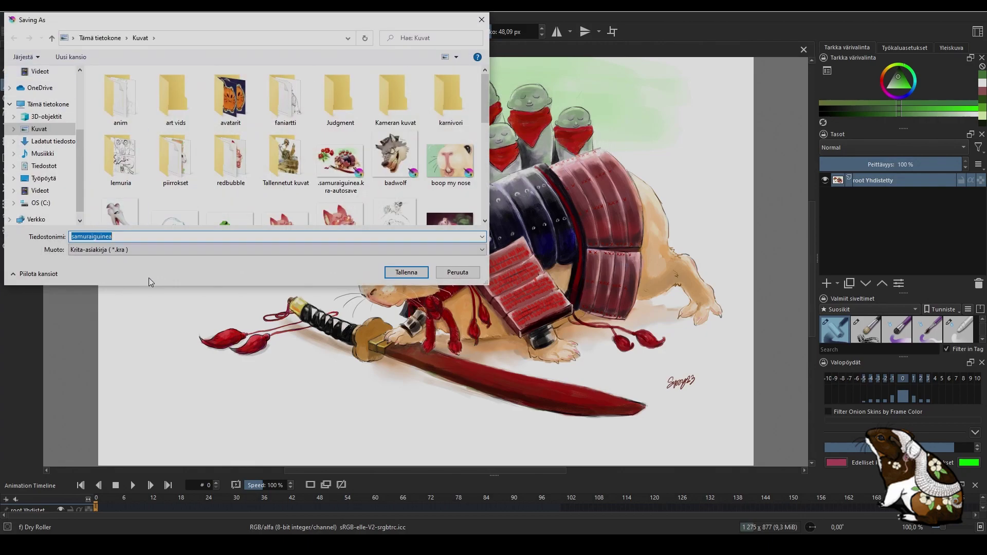
left_click(150, 250)
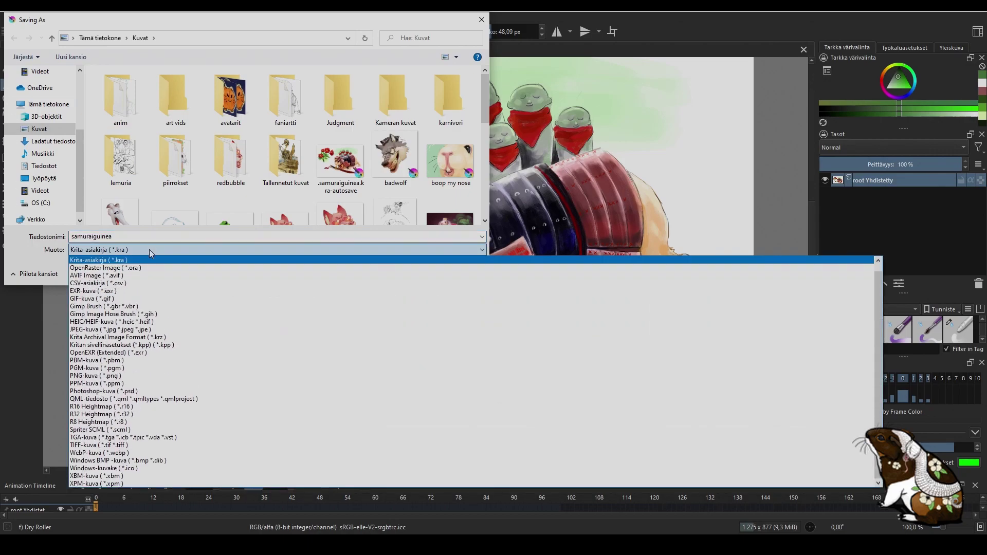
left_click(152, 376)
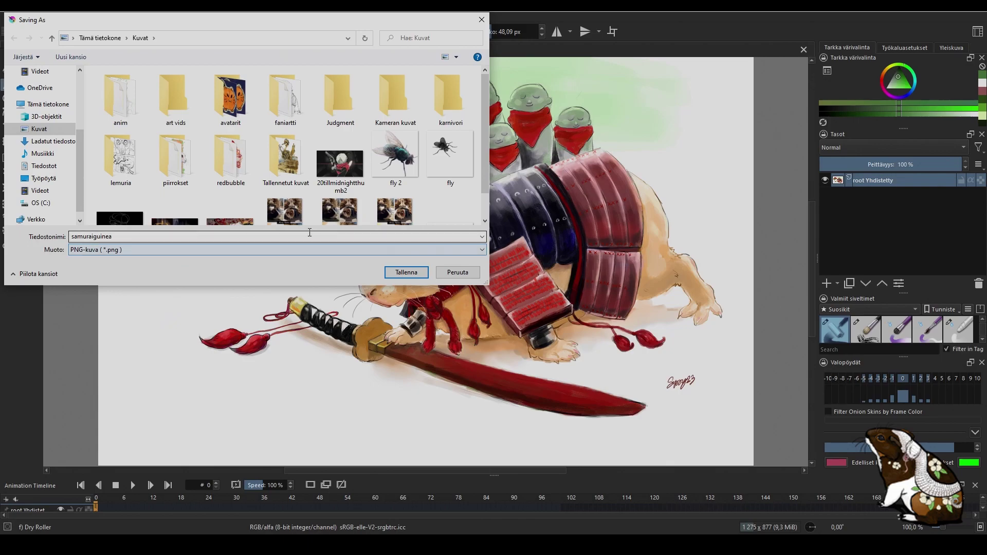
left_click(405, 272)
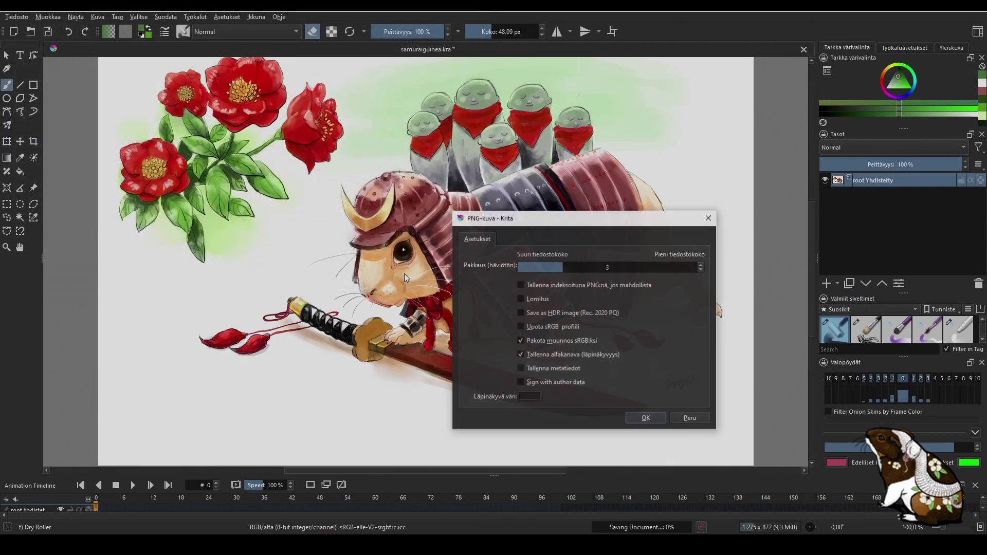
left_click(656, 418)
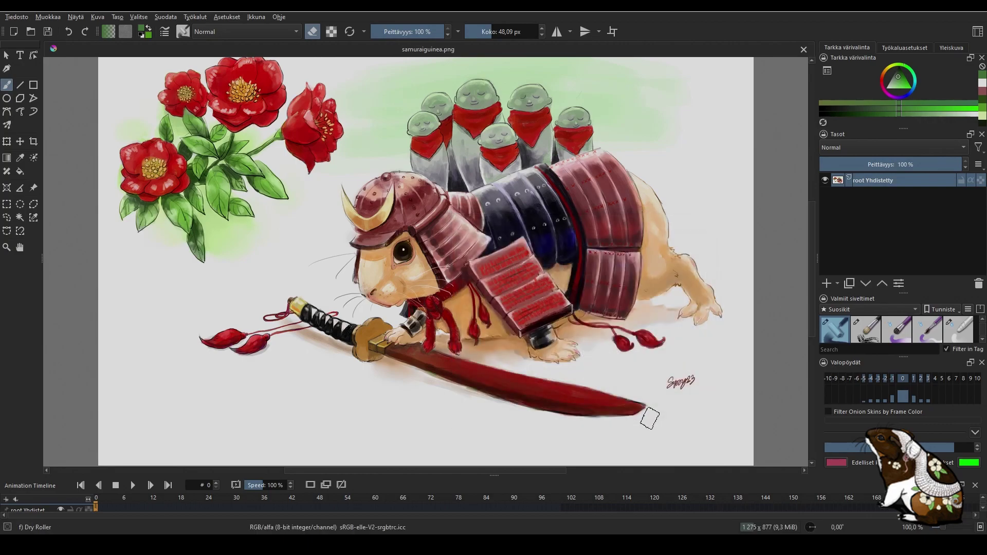
scroll(649, 419, "down", 1)
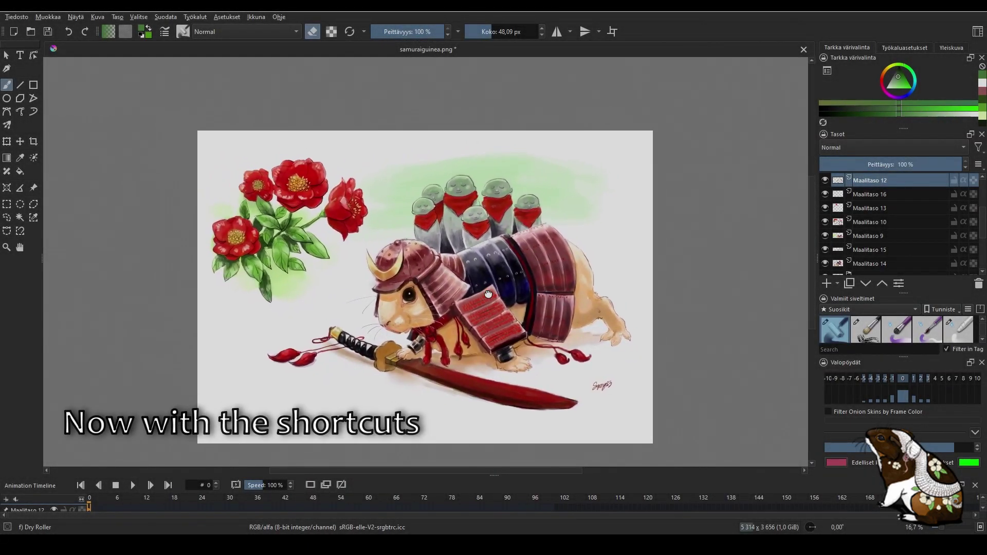
Flatten the full-size painting with Ctrl+Shift+E, accepting that hidden layers are lost.
left_click_drag(486, 292, 487, 292)
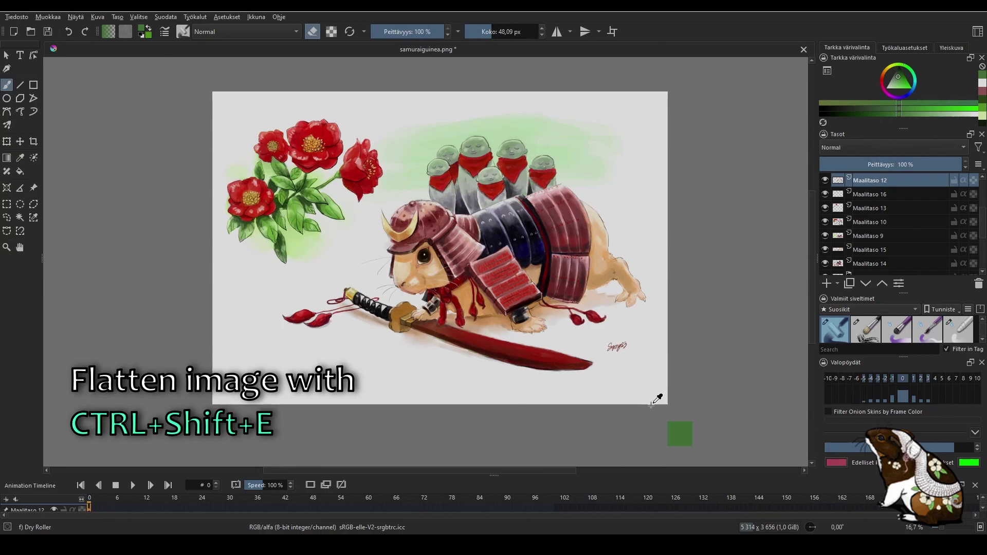
key("ctrl+shift+e")
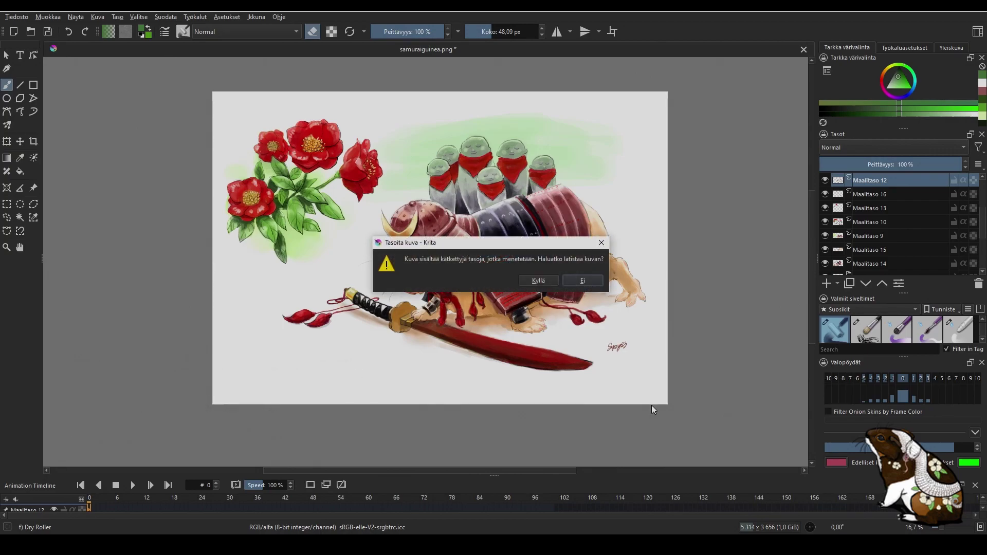
key("Tab")
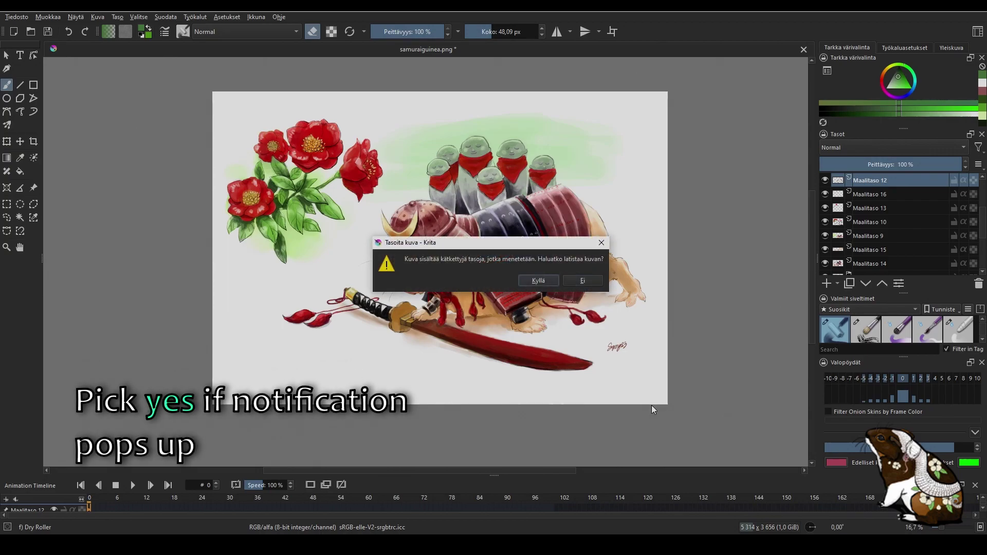
key("Return")
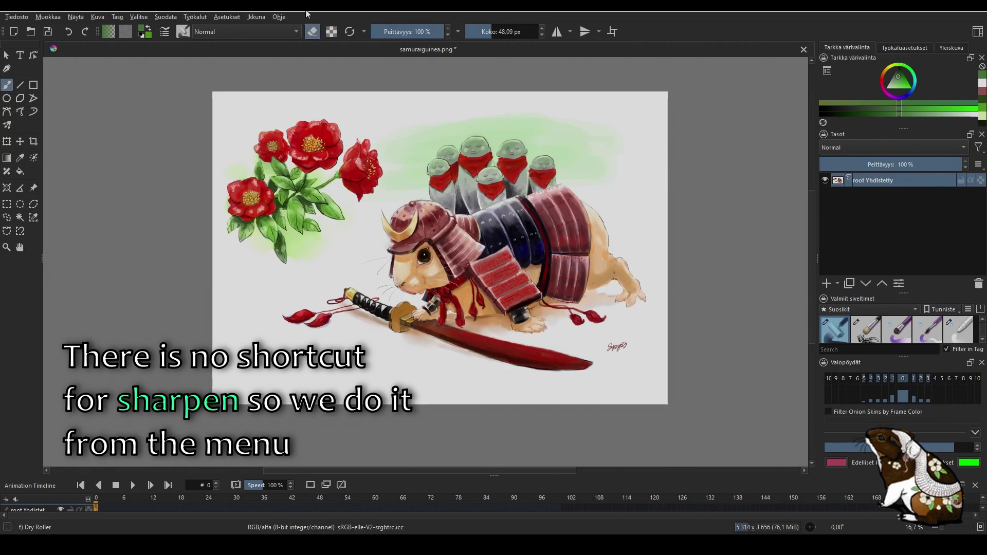
Apply the Enhance > Sharpen filter to the whole flattened painting.
left_click(166, 18)
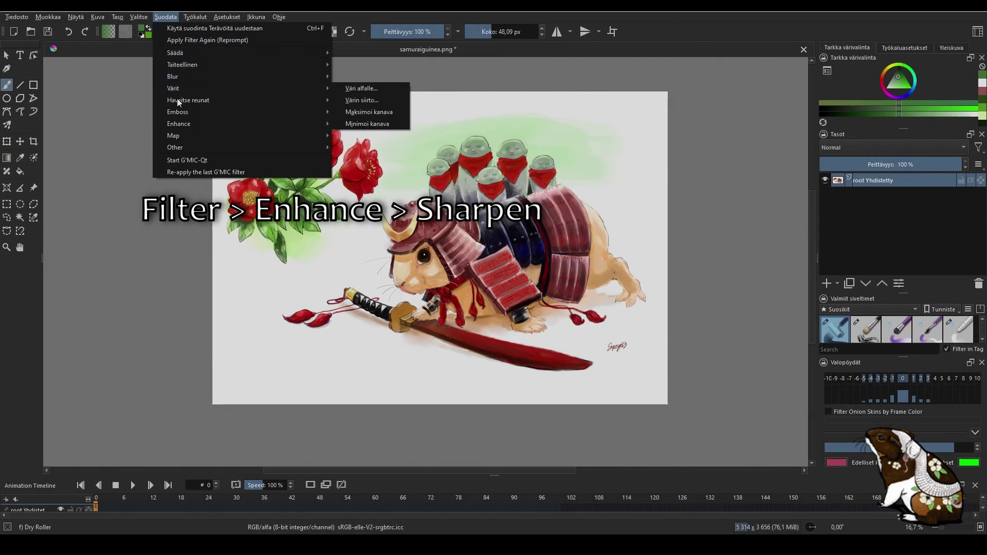
mouse_move(179, 124)
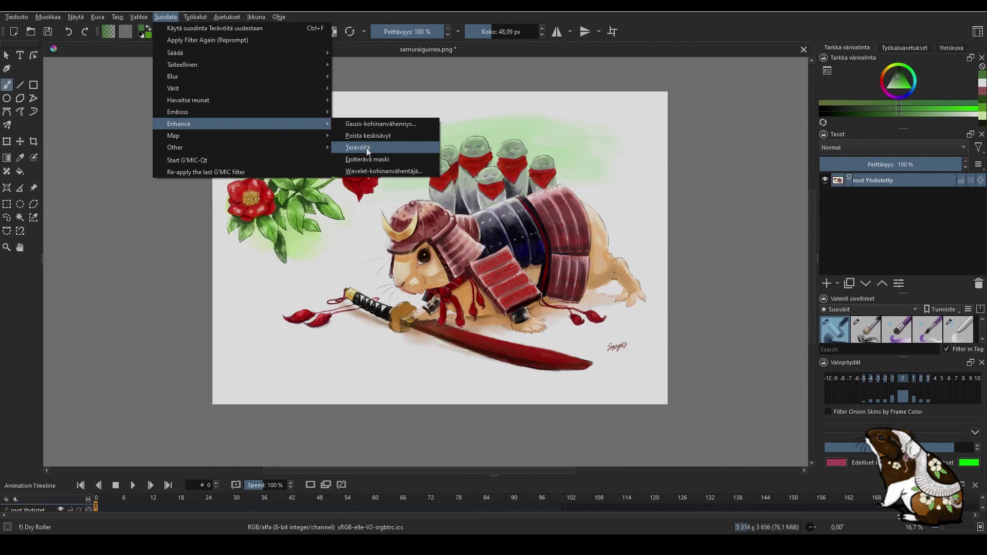
left_click(366, 147)
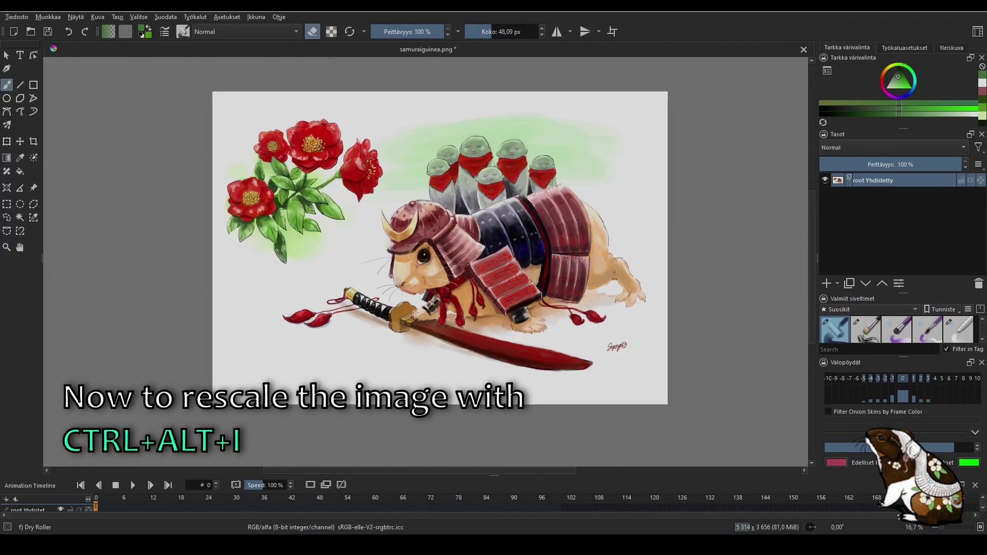
Rescale the image from 300 to 72 ppi (1275 × 877 pixels) via Ctrl+Alt+I.
key("ctrl+alt+i")
key("ctrl+alt+i")
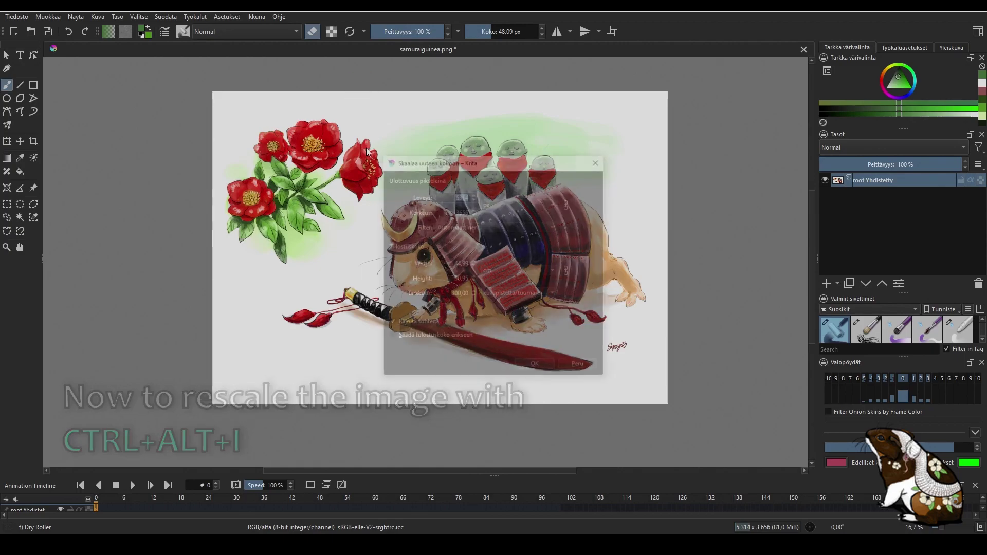
double_click(460, 294)
type("72")
left_click(536, 367)
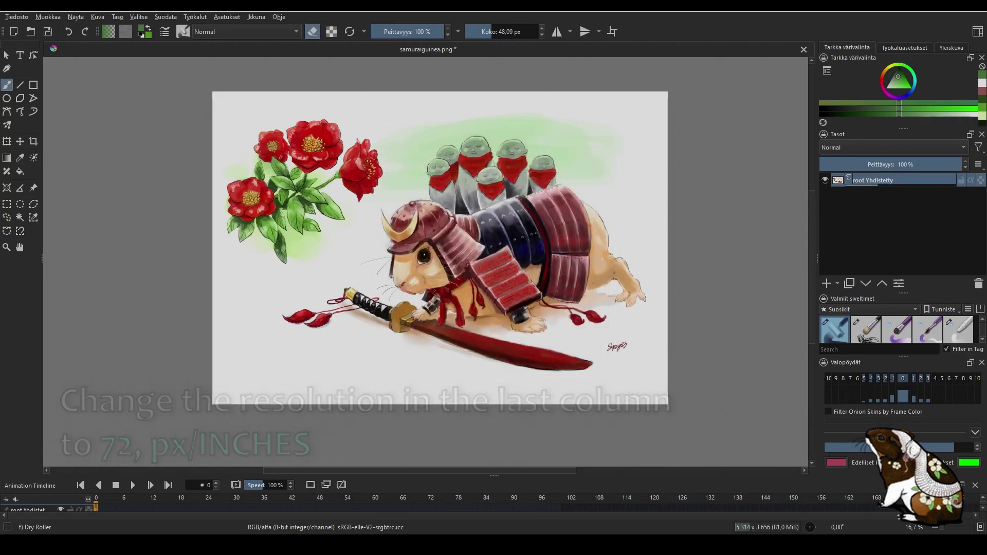
scroll(387, 184, "up", 4)
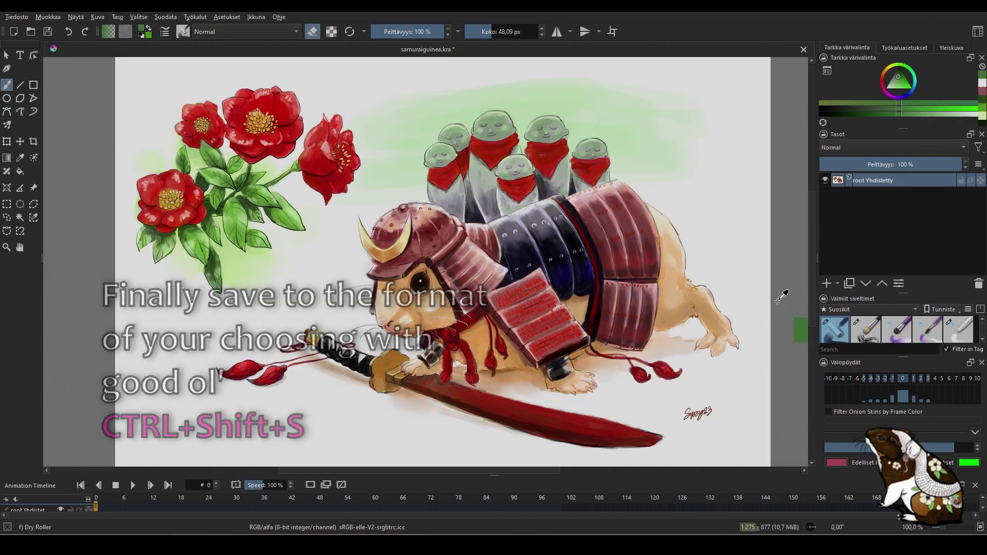
Save as PNG samuraiguinea.png, overwriting the existing file and accepting default PNG options.
key("ctrl+shift+s")
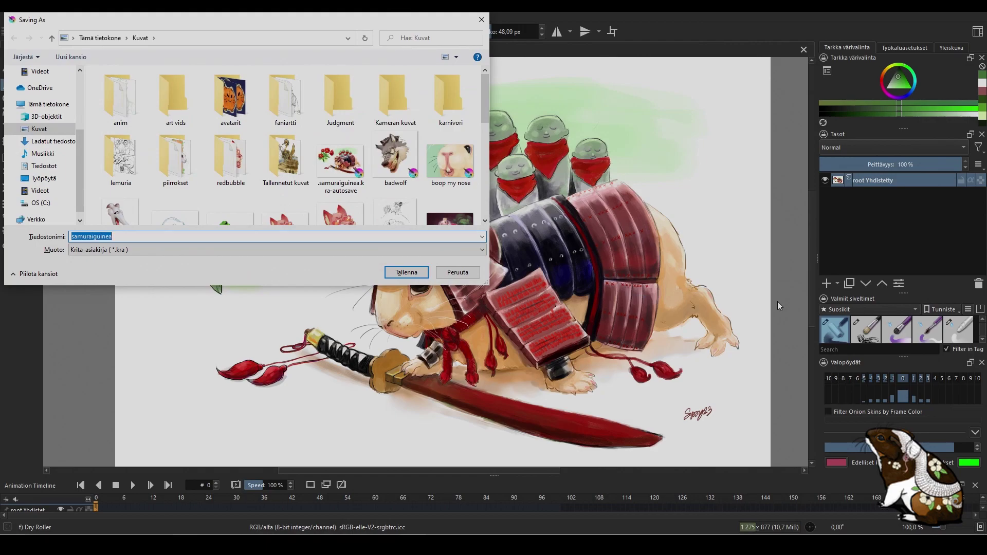
left_click(464, 252)
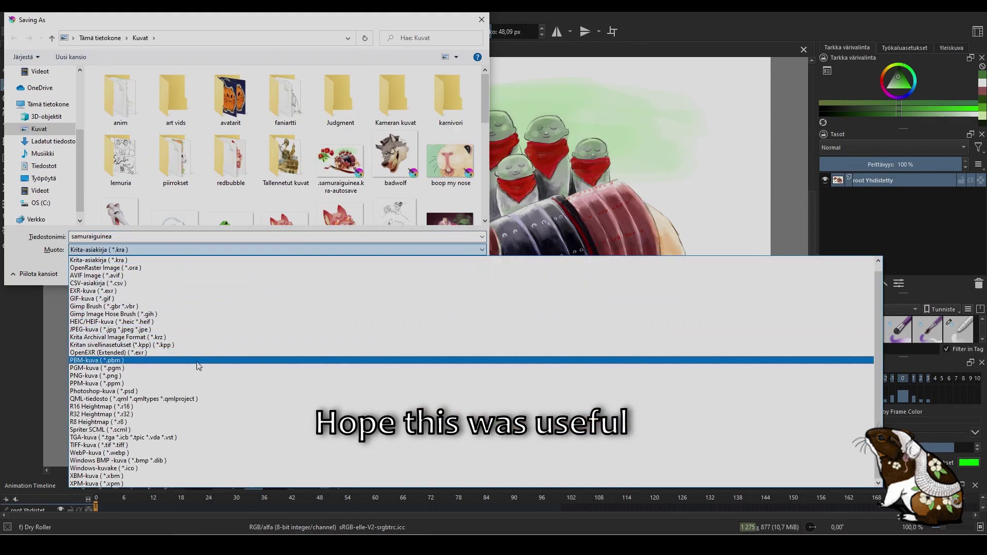
left_click(198, 376)
left_click(418, 274)
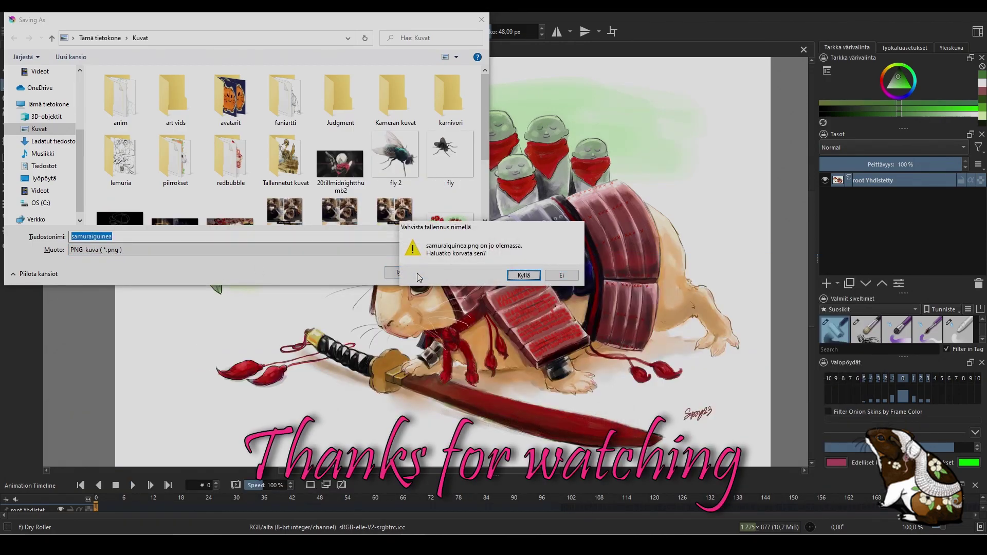
key("k")
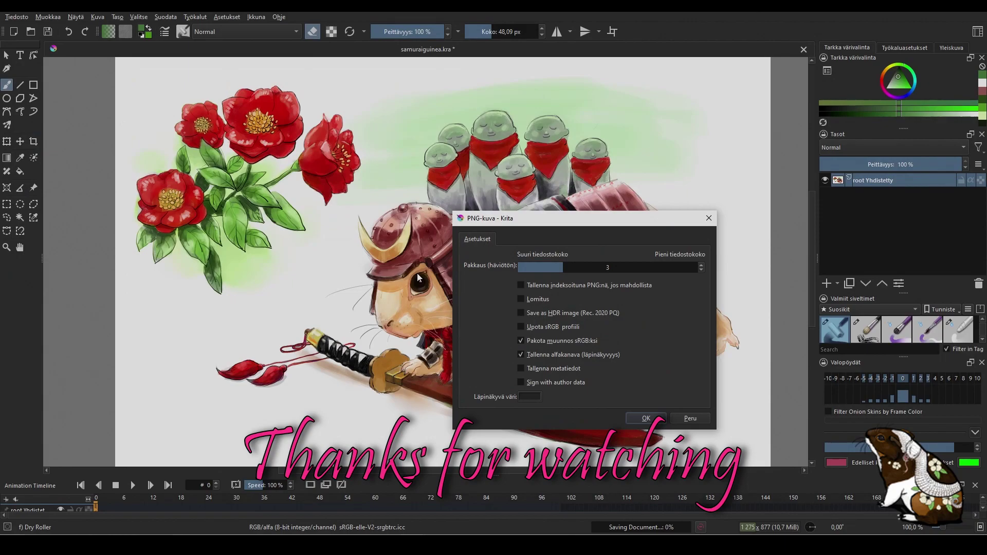
key("Return")
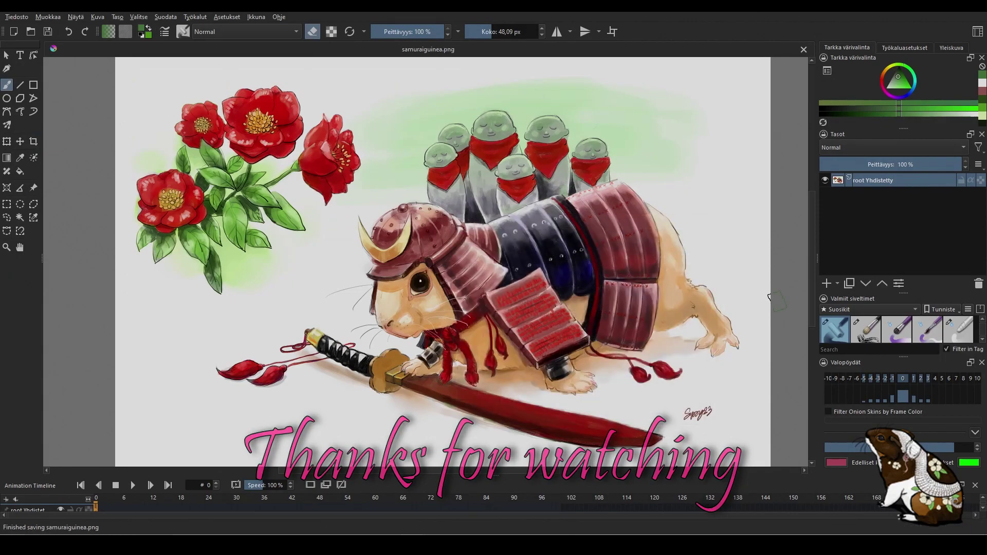